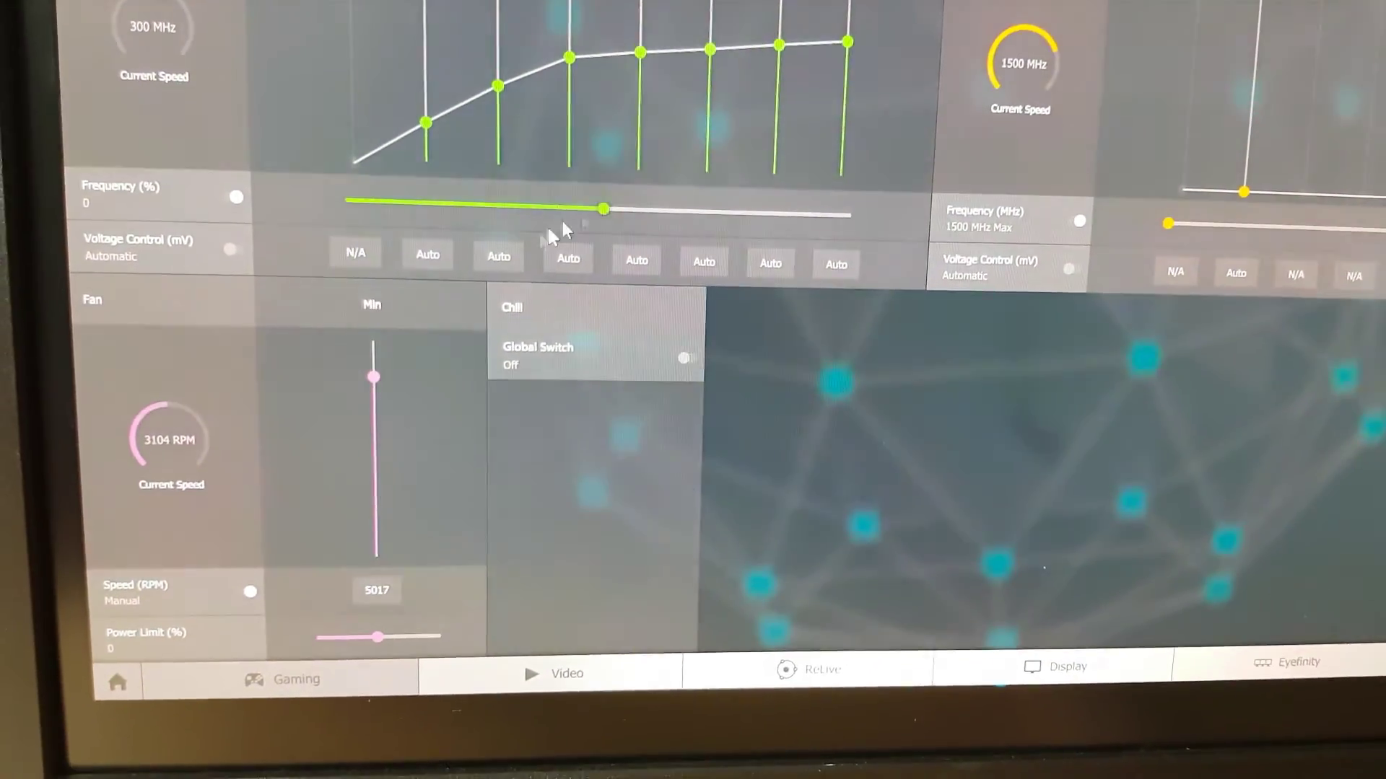
- Set the manual fan target to its 6000 RPM maximum via the Speed (RPM) slider
{"action": "left_click_drag", "start_coordinate": [374, 377], "coordinate": [384, 326]}
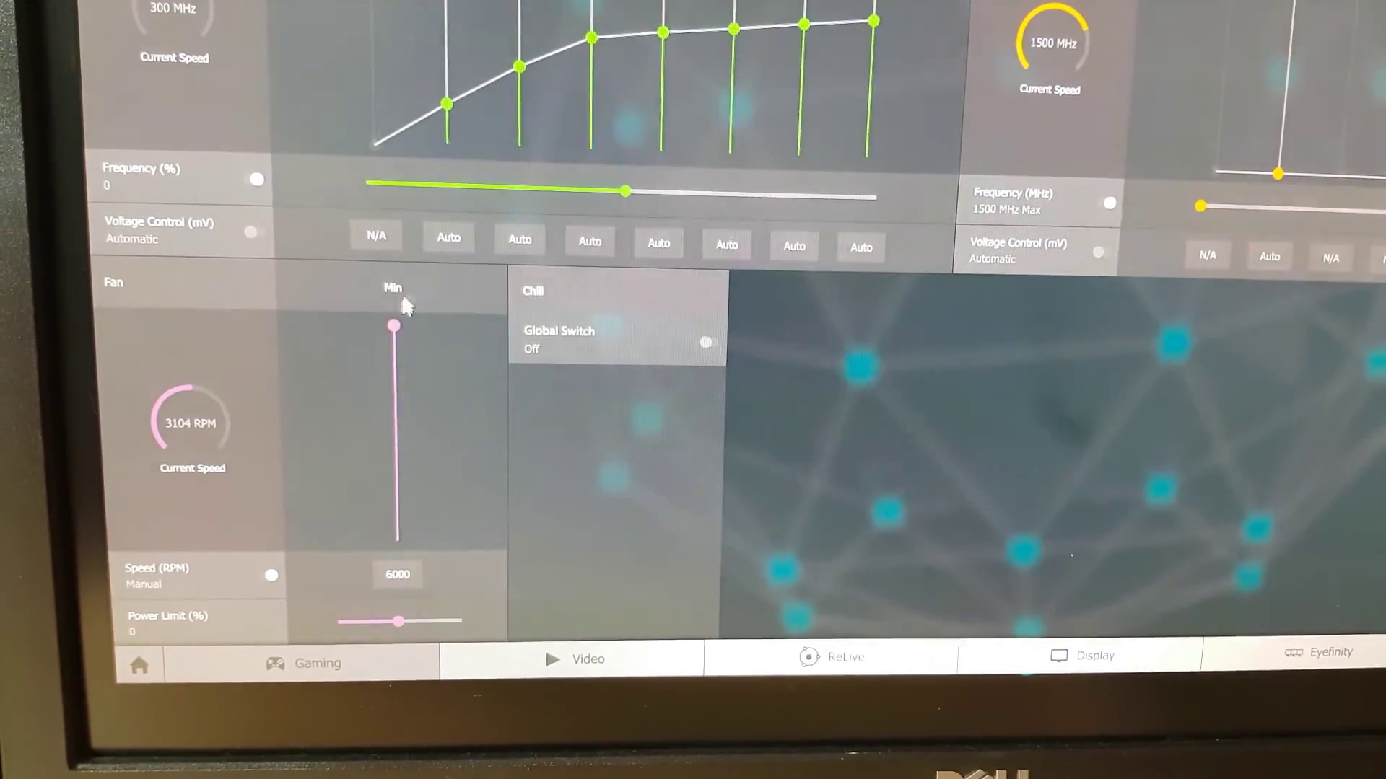